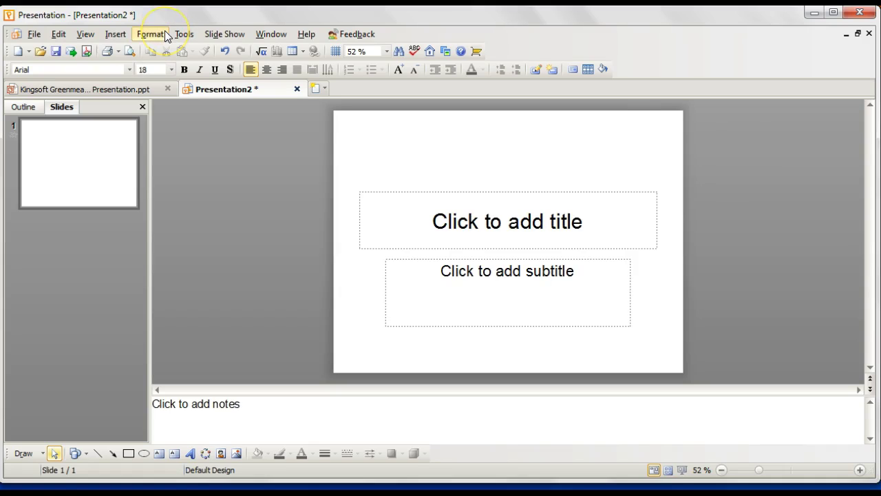
Step: Type the heading 'Title' into the first slide's title placeholder
{"action": "left_click", "coordinate": [212, 93]}
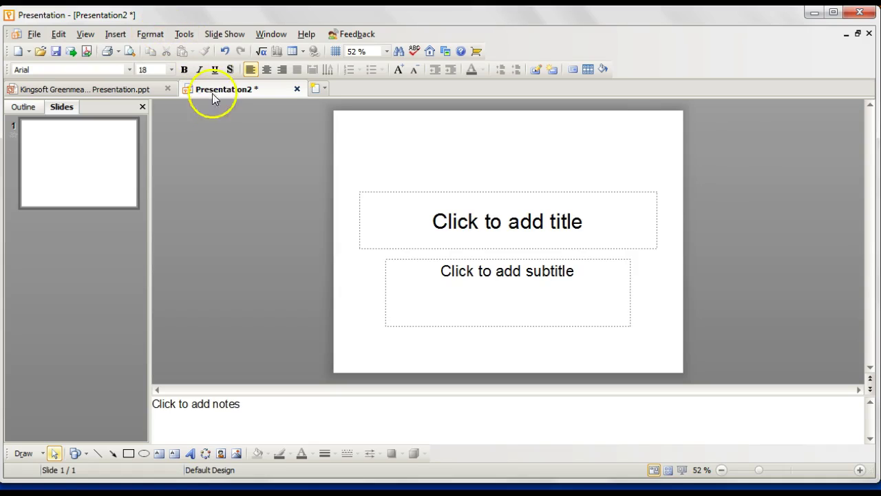
{"action": "left_click", "coordinate": [594, 219]}
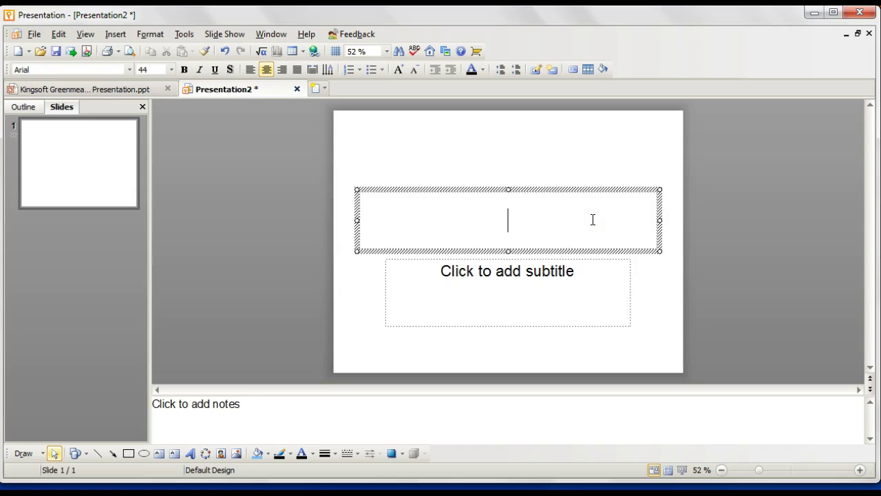
{"action": "type", "text": "Tit"}
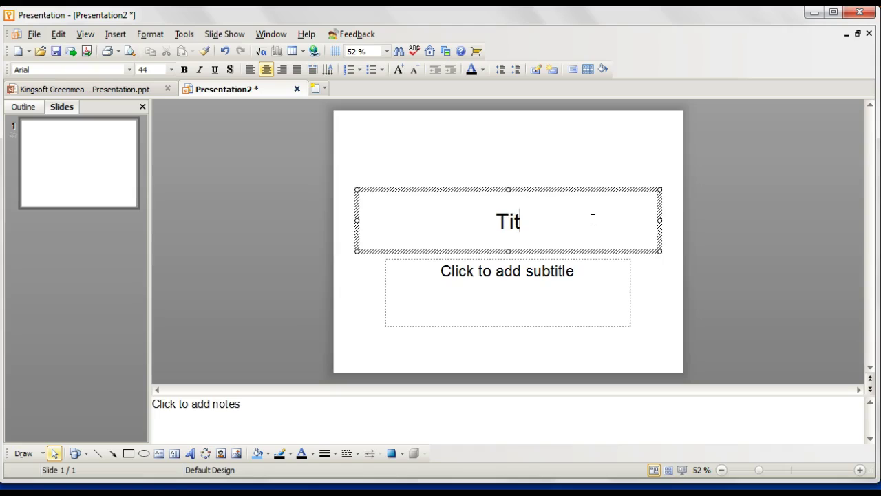
{"action": "type", "text": "le"}
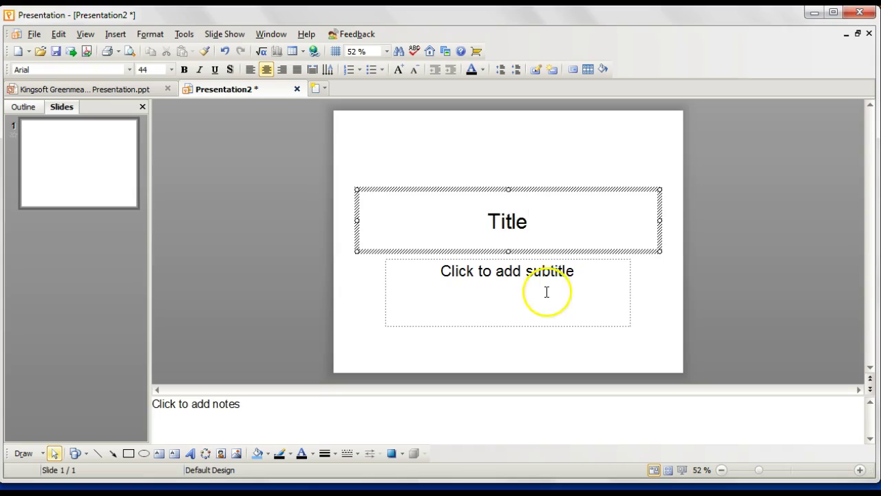
{"action": "left_click", "coordinate": [545, 281]}
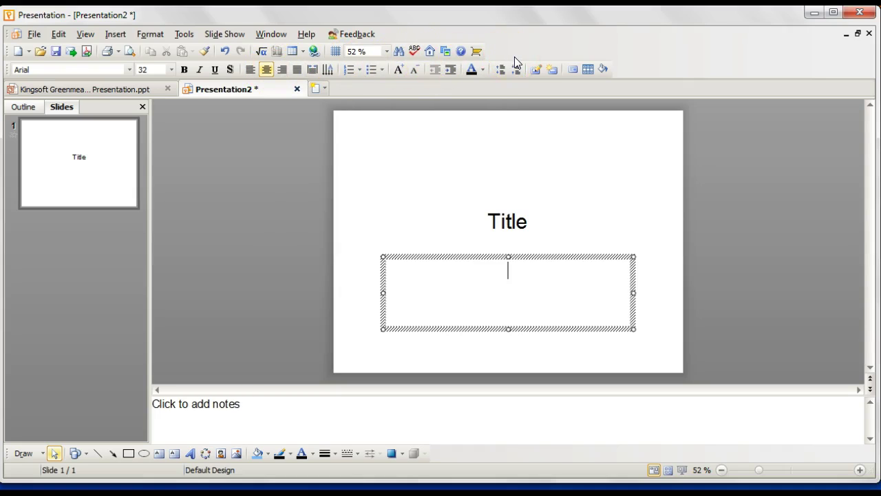
Step: Select the word 'Title' in the heading and set its font size to 60
{"action": "left_click", "coordinate": [128, 70]}
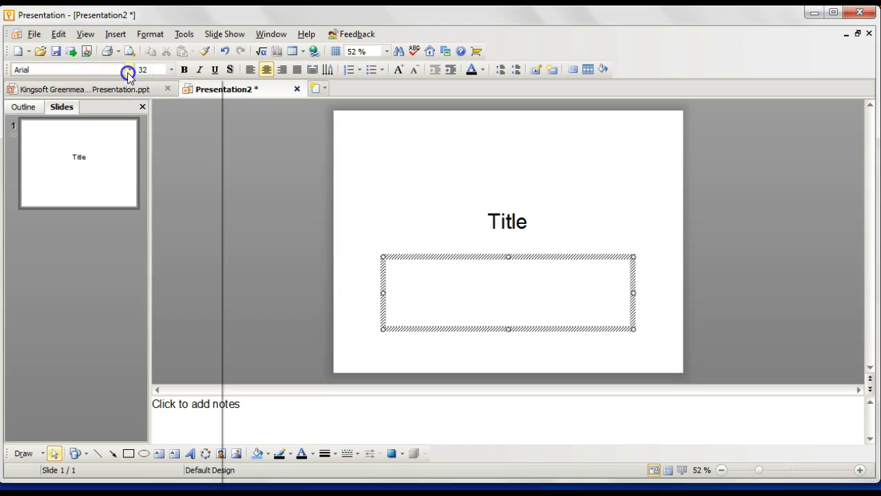
{"action": "left_click", "coordinate": [129, 69]}
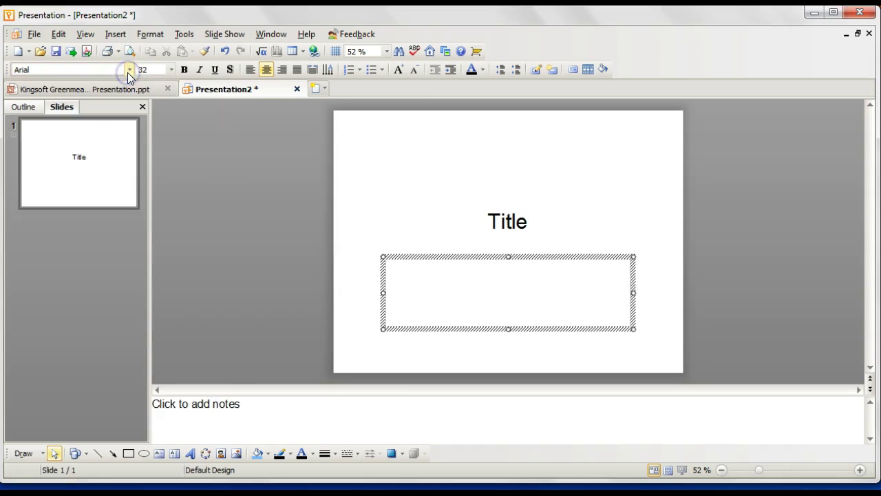
{"action": "left_click", "coordinate": [172, 69]}
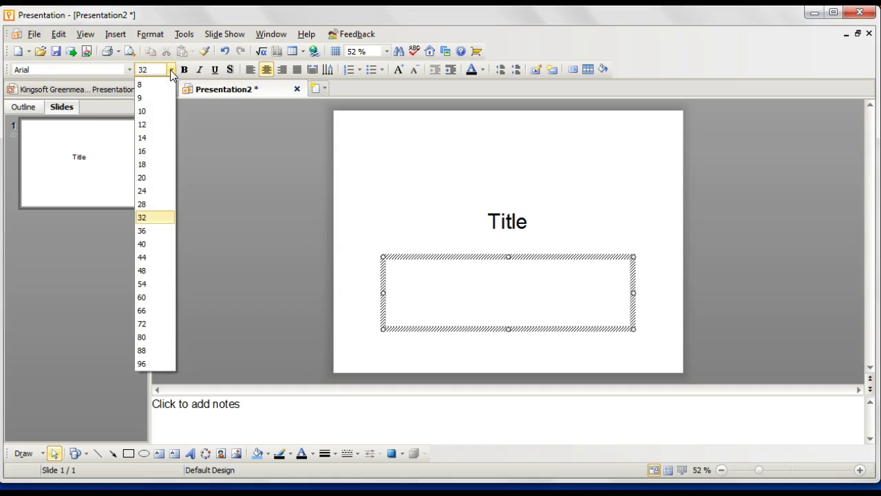
{"action": "left_click", "coordinate": [172, 69]}
{"action": "left_click", "coordinate": [532, 230]}
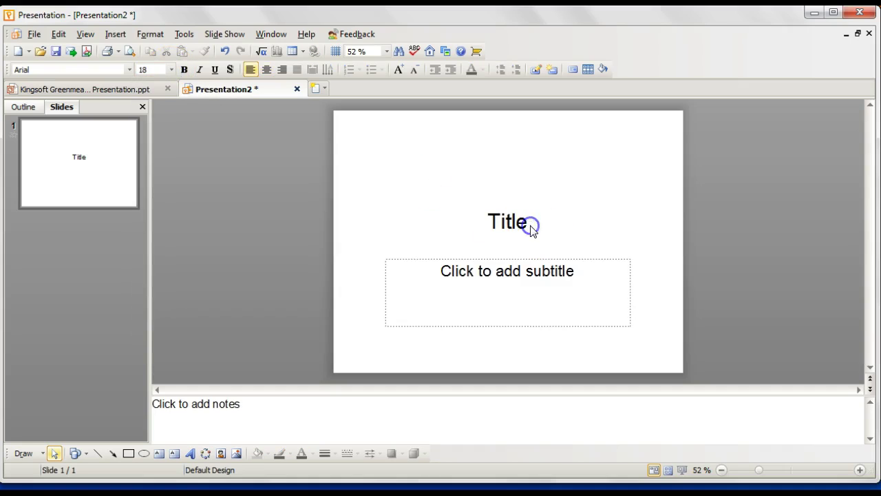
{"action": "left_click", "coordinate": [529, 222]}
{"action": "left_click_drag", "start_coordinate": [542, 222], "coordinate": [470, 217]}
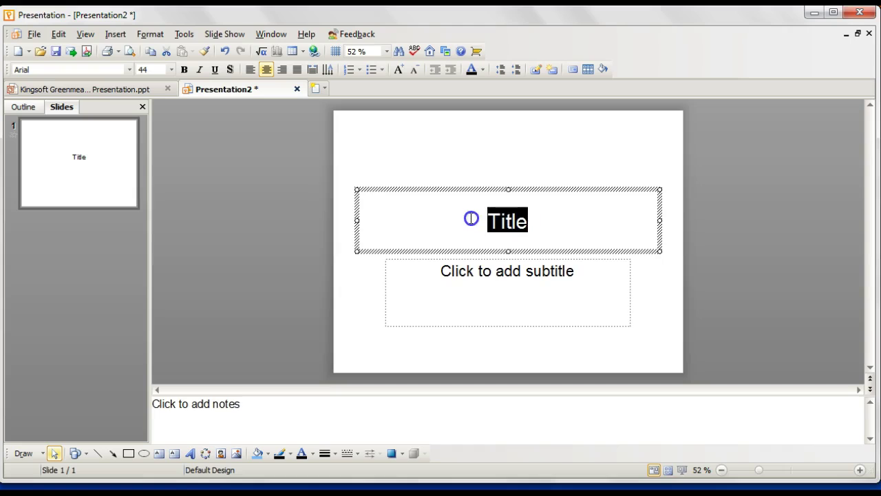
{"action": "left_click", "coordinate": [172, 69]}
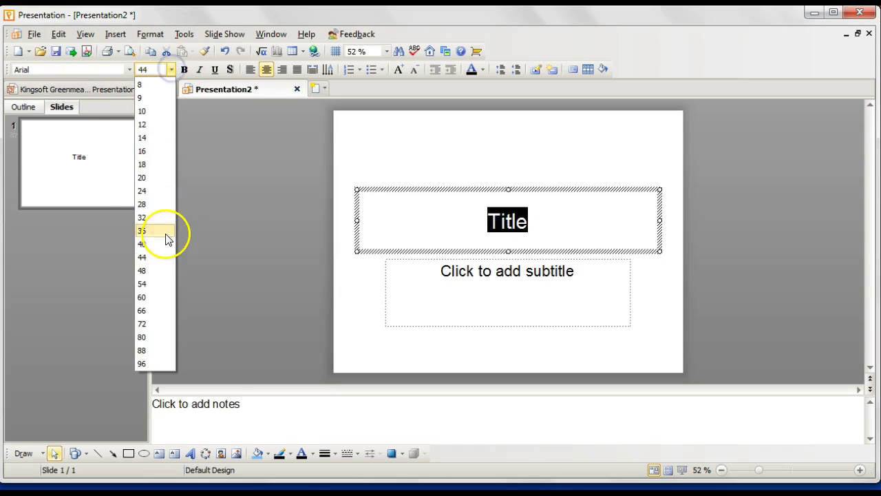
{"action": "left_click", "coordinate": [160, 304]}
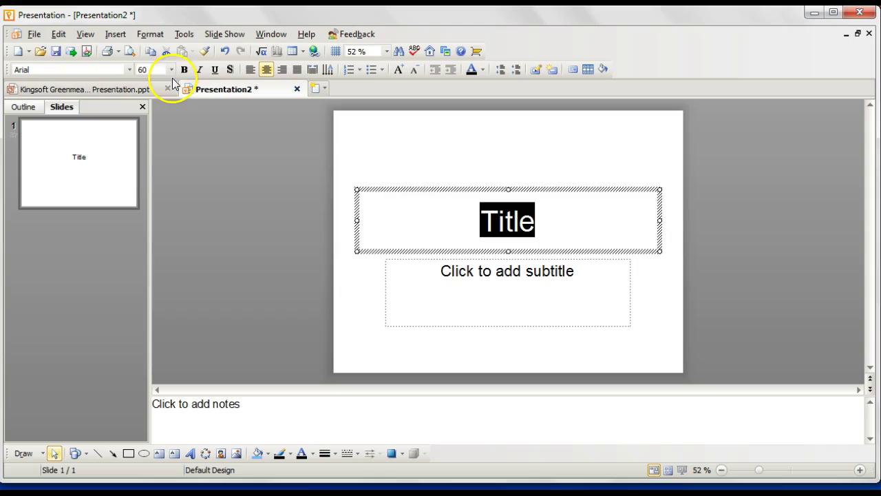
{"action": "left_click", "coordinate": [206, 164]}
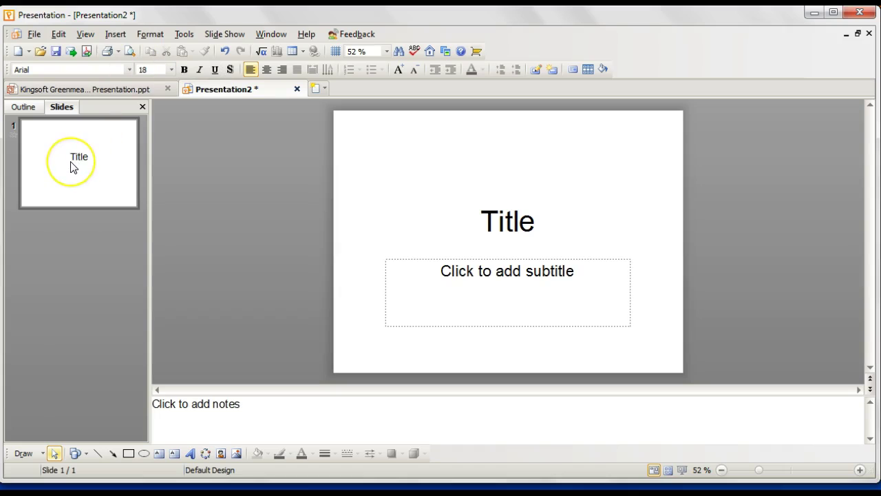
Step: Insert a new title-and-text slide after the first slide
{"action": "left_click", "coordinate": [35, 35]}
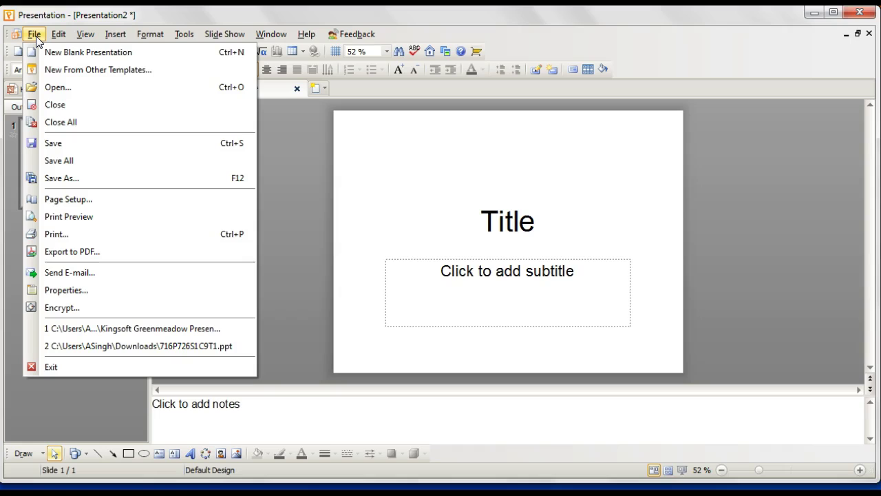
{"action": "left_click", "coordinate": [55, 38]}
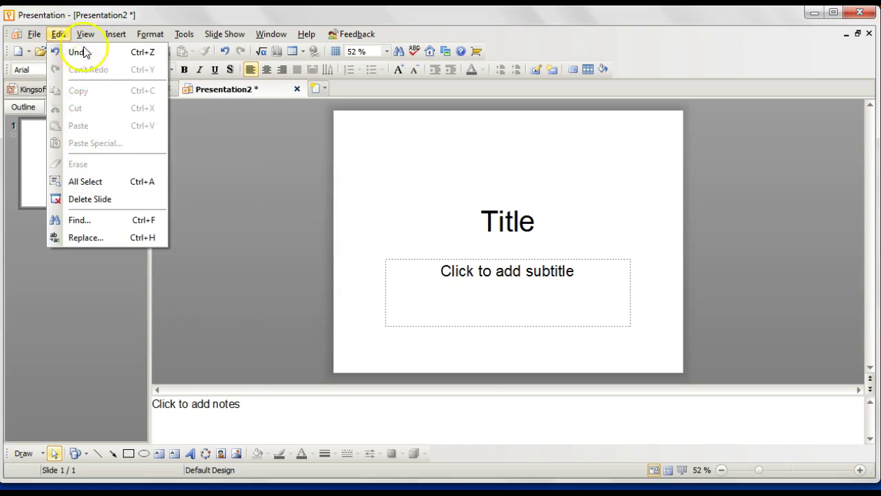
{"action": "left_click", "coordinate": [115, 34]}
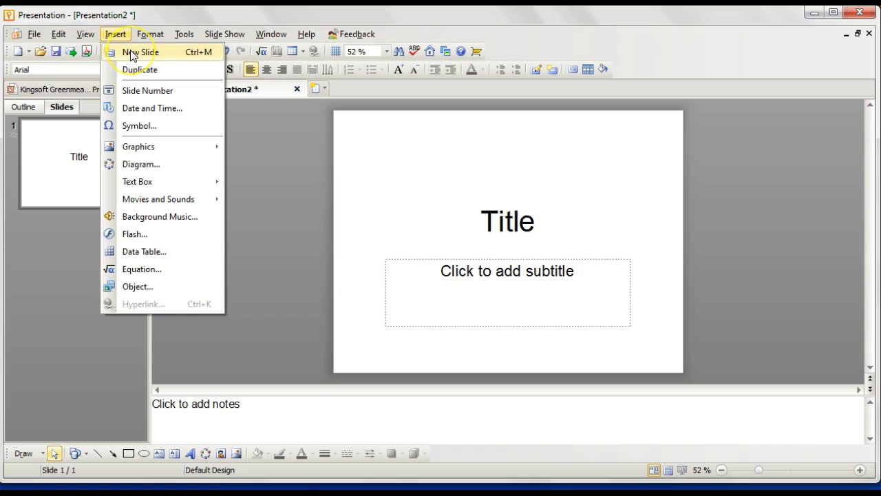
{"action": "left_click", "coordinate": [71, 35]}
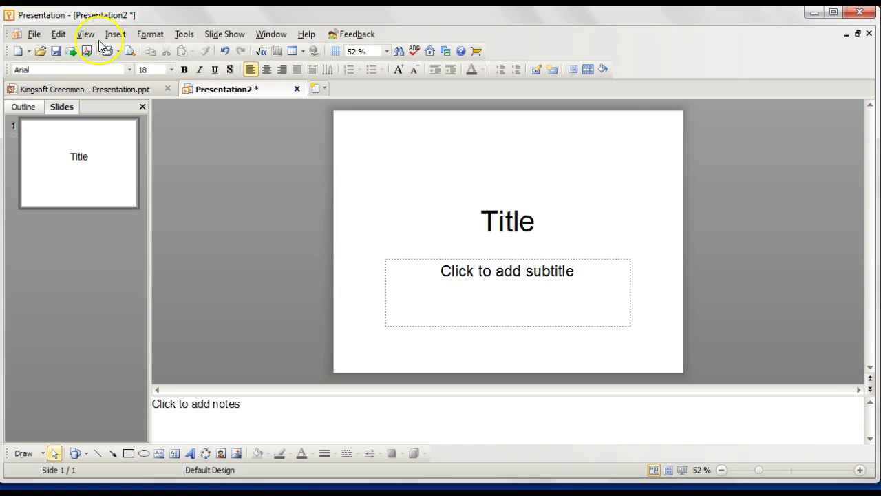
{"action": "left_click", "coordinate": [64, 32]}
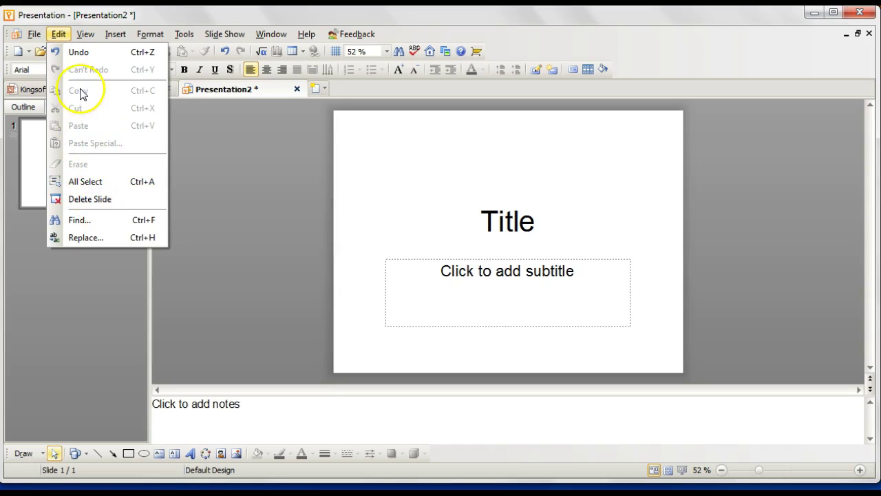
{"action": "left_click", "coordinate": [115, 34]}
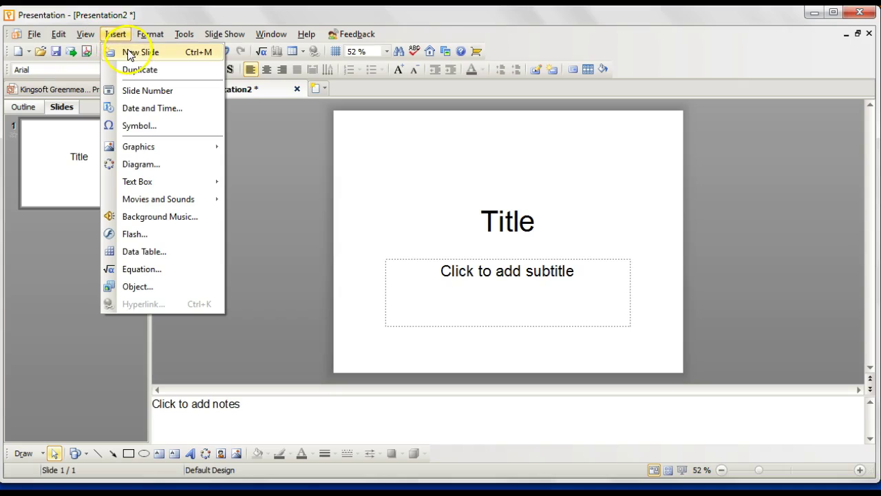
{"action": "left_click", "coordinate": [125, 52]}
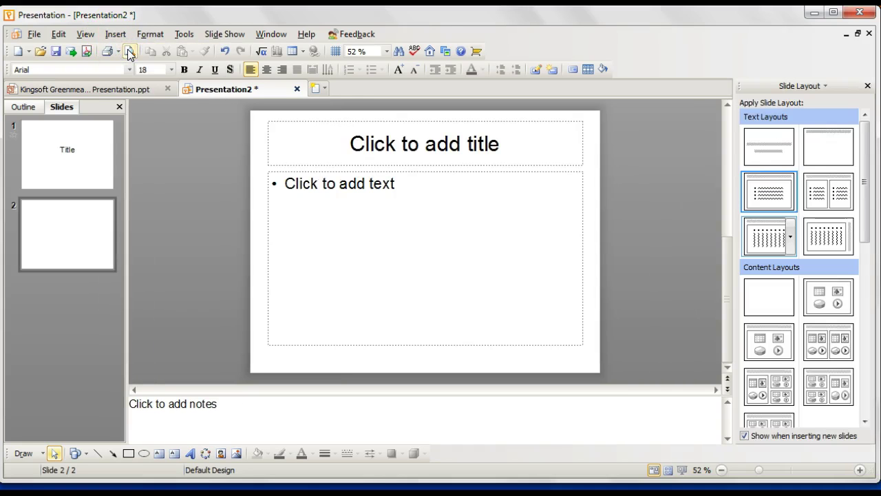
Step: Return to slide 1, the slide headed 'Title'
{"action": "left_click", "coordinate": [117, 35]}
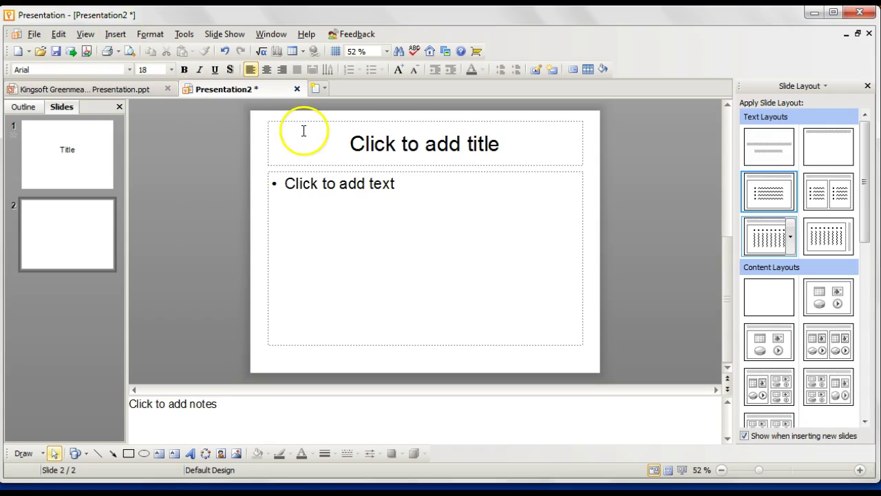
{"action": "left_click", "coordinate": [87, 173]}
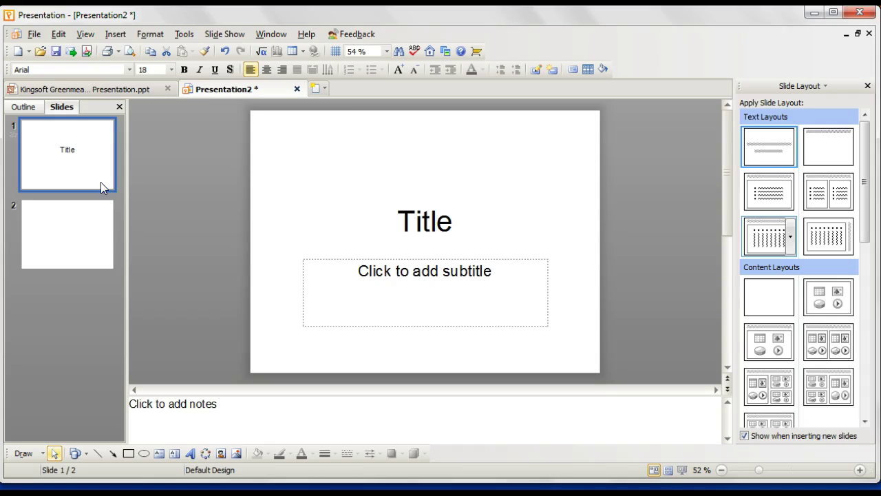
Step: After trying several layouts, apply the Title and Content layout to slide 1
{"action": "left_click", "coordinate": [141, 33]}
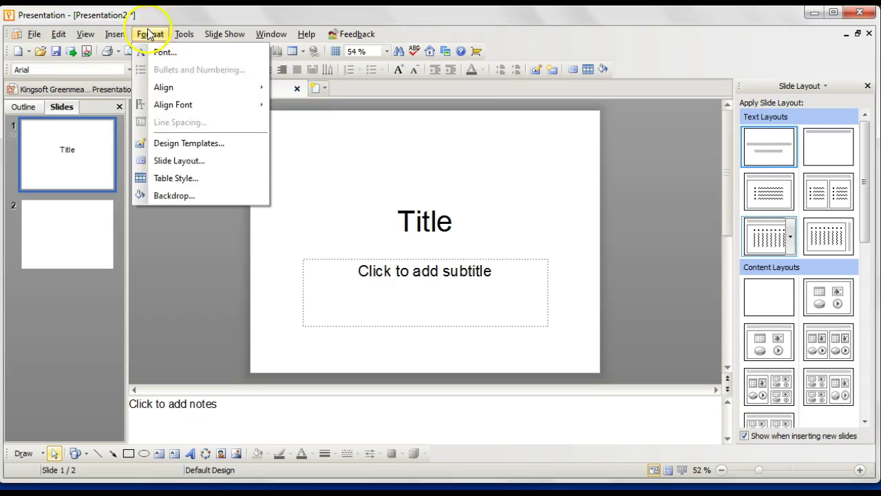
{"action": "mouse_move", "coordinate": [184, 34]}
{"action": "mouse_move", "coordinate": [206, 73]}
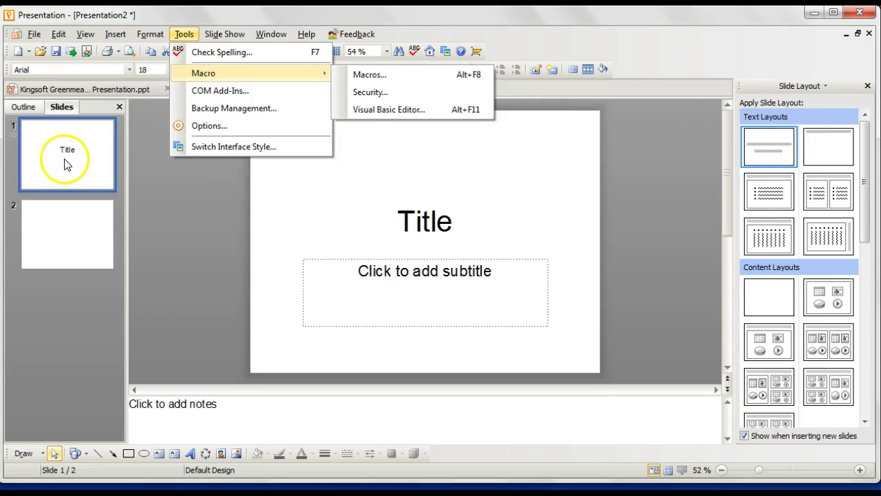
{"action": "left_click", "coordinate": [830, 148]}
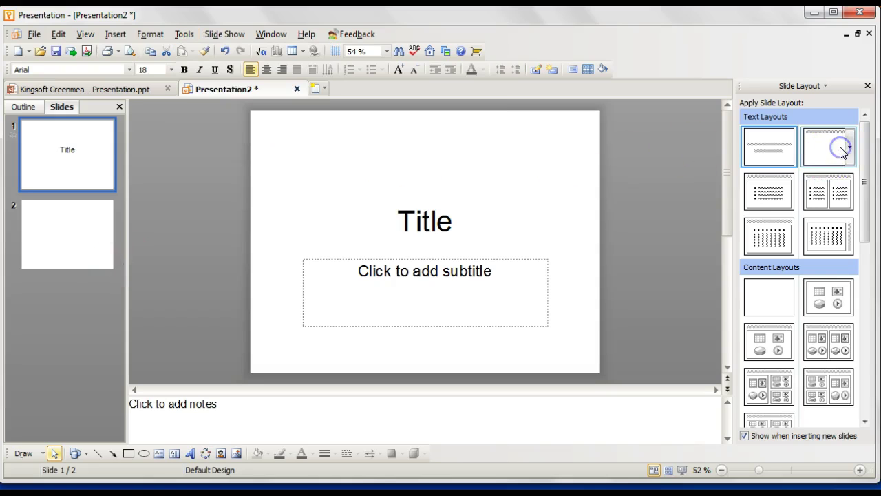
{"action": "left_click", "coordinate": [778, 197]}
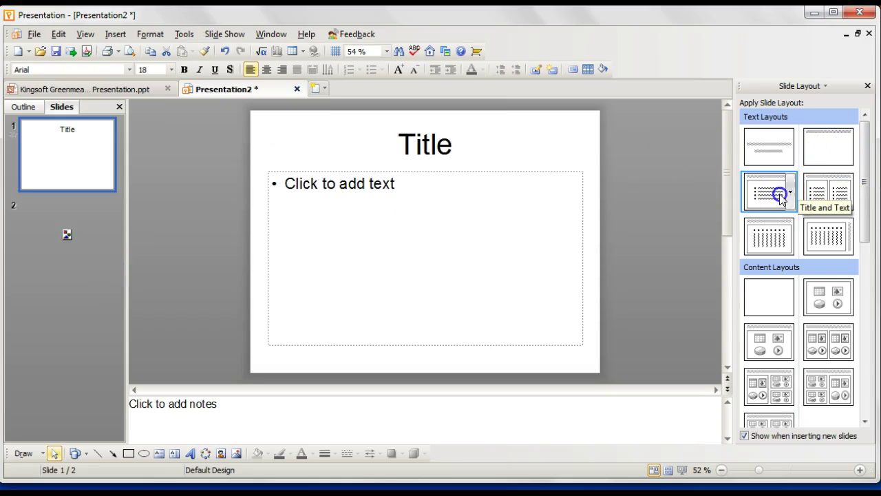
{"action": "left_click", "coordinate": [843, 193]}
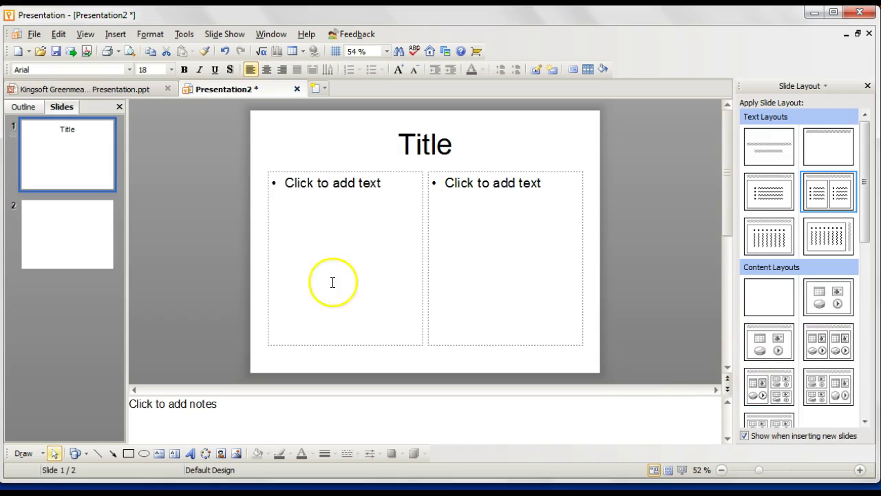
{"action": "left_click", "coordinate": [809, 146]}
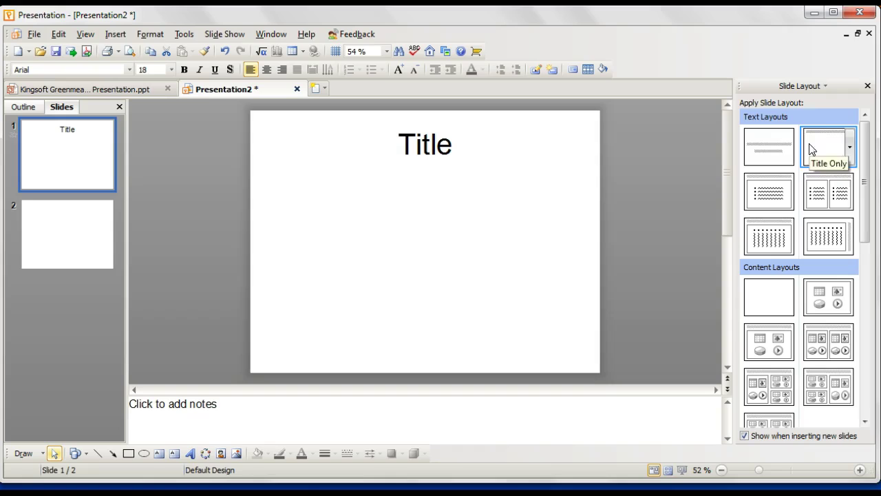
{"action": "left_click", "coordinate": [589, 220]}
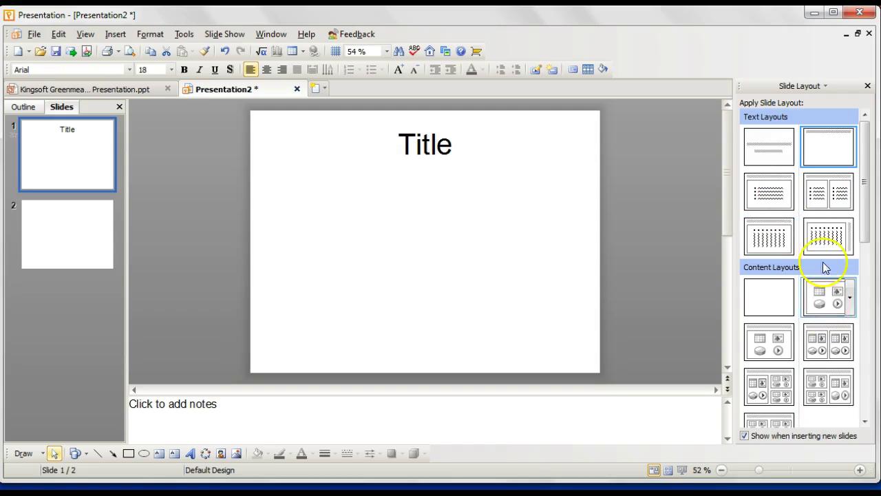
{"action": "left_click", "coordinate": [777, 163]}
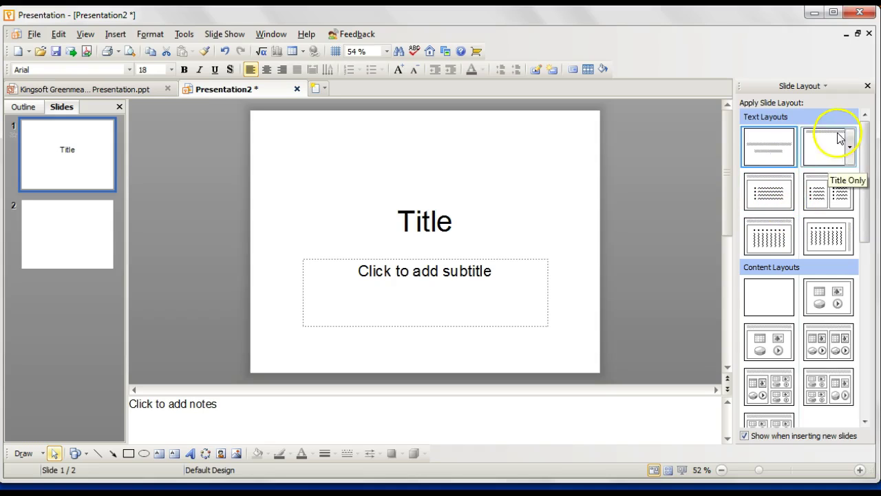
{"action": "left_click", "coordinate": [821, 305]}
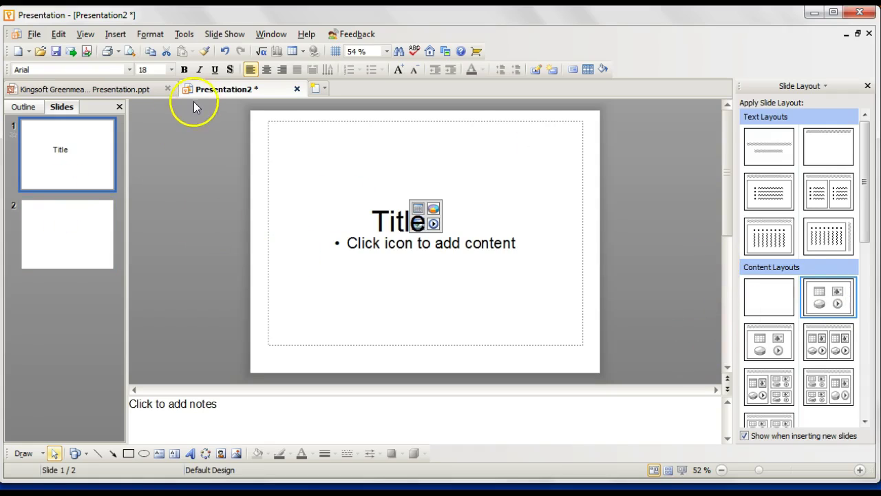
{"action": "left_click", "coordinate": [90, 38]}
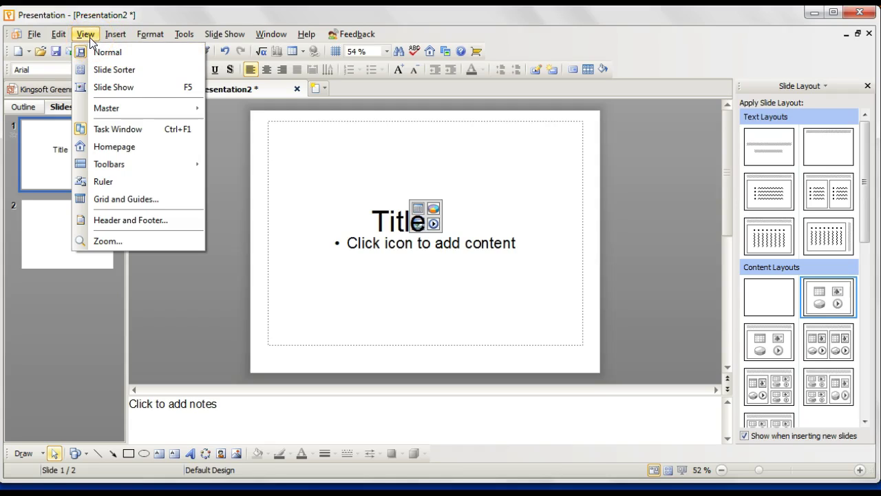
{"action": "left_click", "coordinate": [126, 221]}
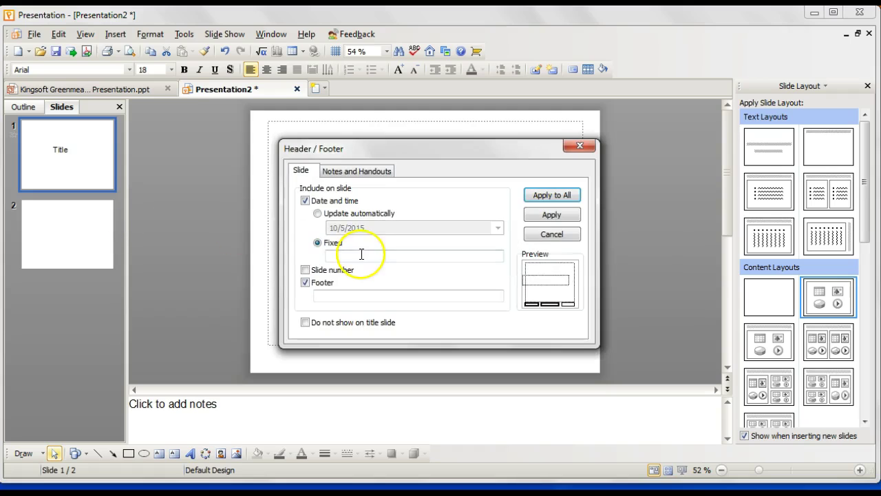
{"action": "left_click", "coordinate": [326, 298]}
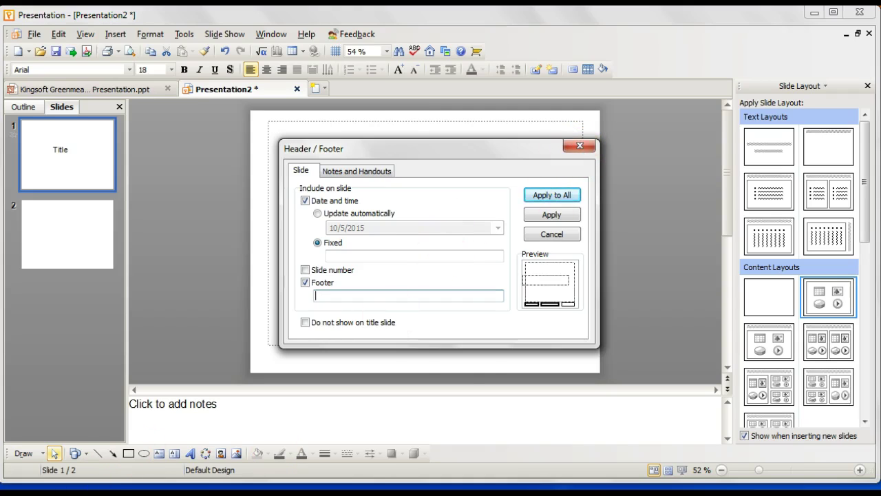
{"action": "key", "text": "Escape"}
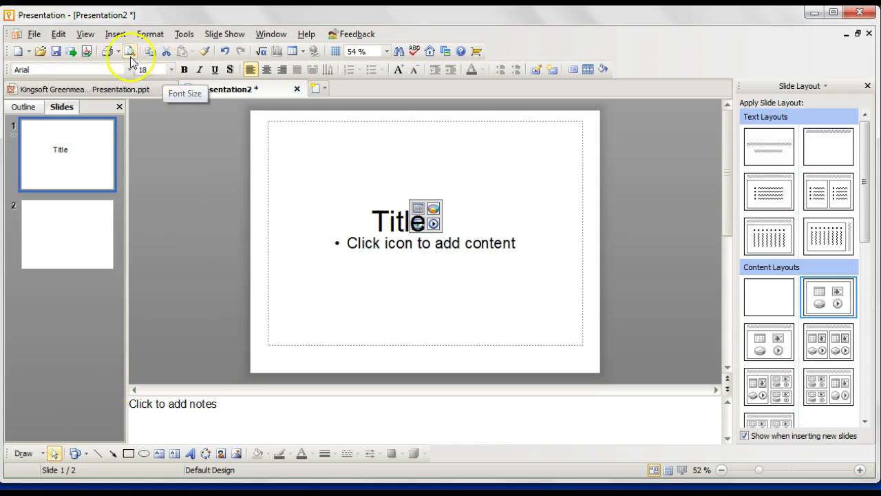
{"action": "left_click", "coordinate": [116, 35]}
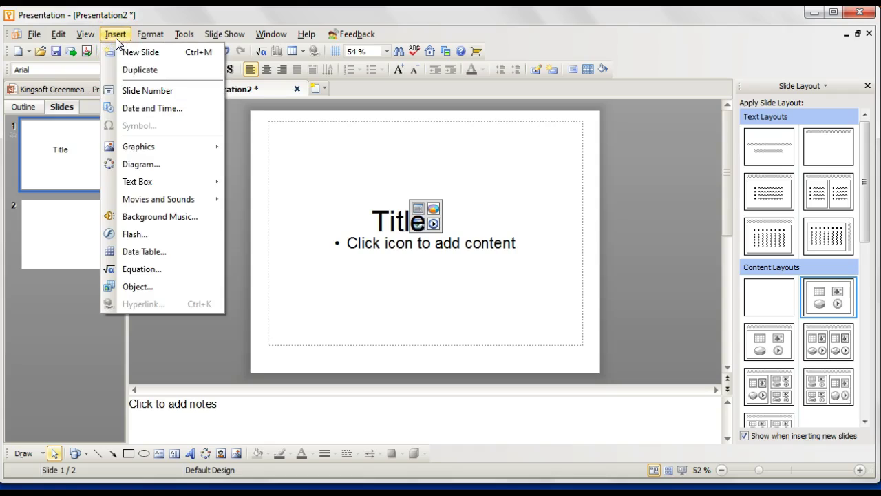
{"action": "mouse_move", "coordinate": [166, 150]}
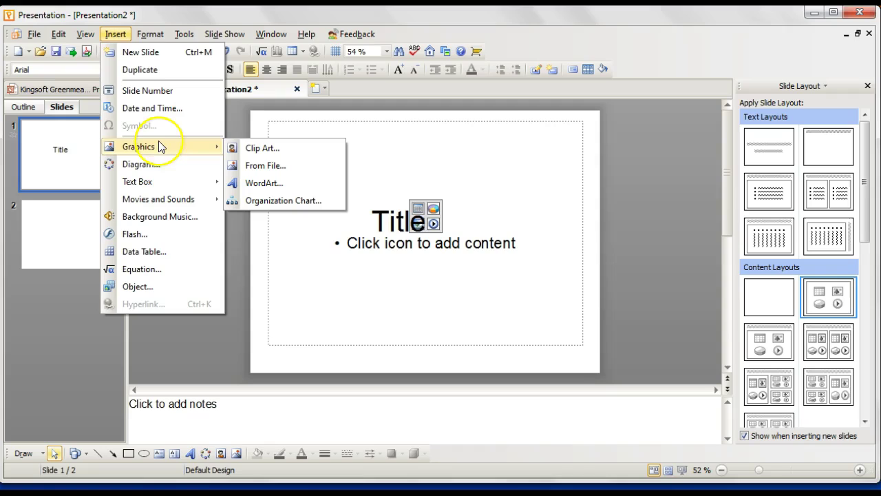
{"action": "left_click", "coordinate": [264, 165]}
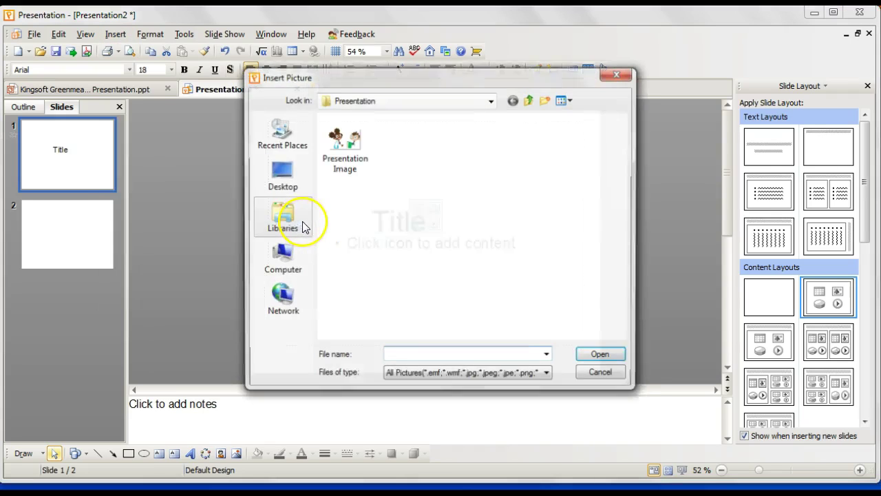
{"action": "left_click", "coordinate": [281, 175]}
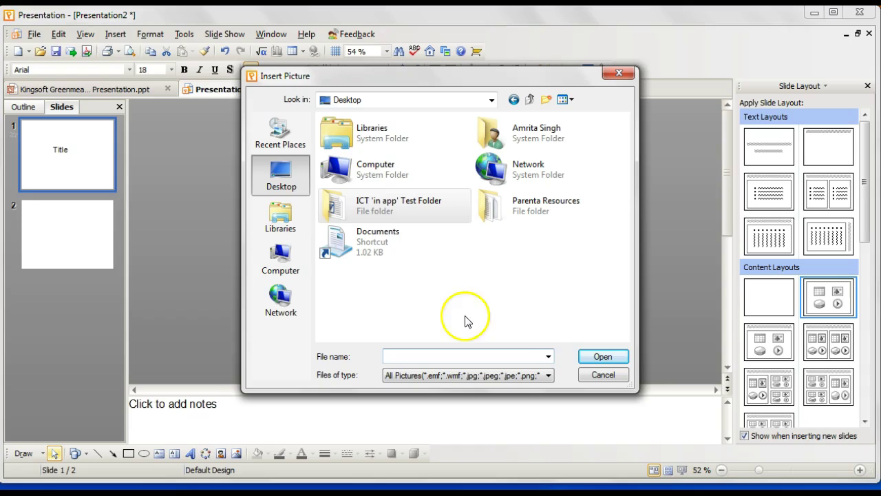
{"action": "left_click", "coordinate": [600, 376]}
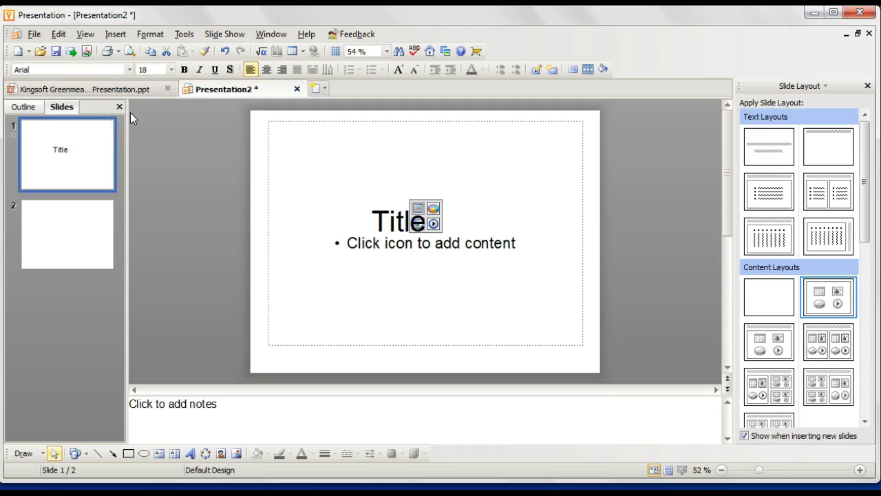
Step: Open the Insert Sound dialog from Insert > Movies and Sounds > Sound
{"action": "left_click", "coordinate": [115, 35]}
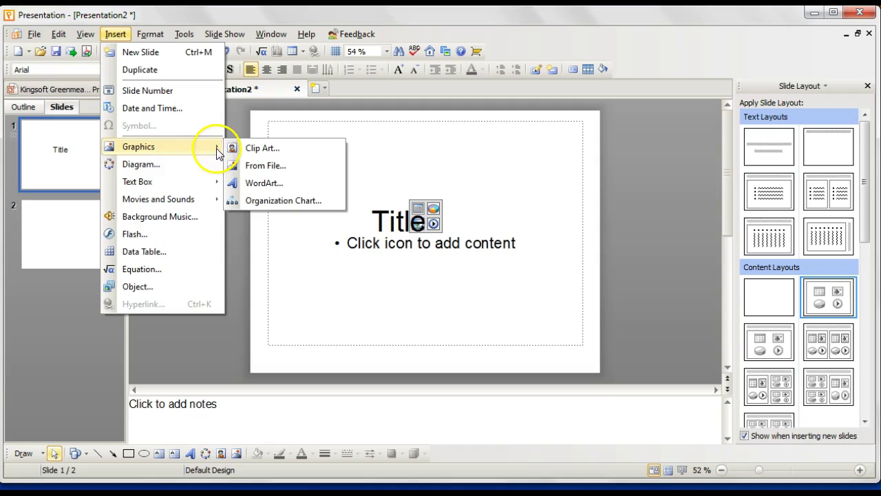
{"action": "mouse_move", "coordinate": [167, 188]}
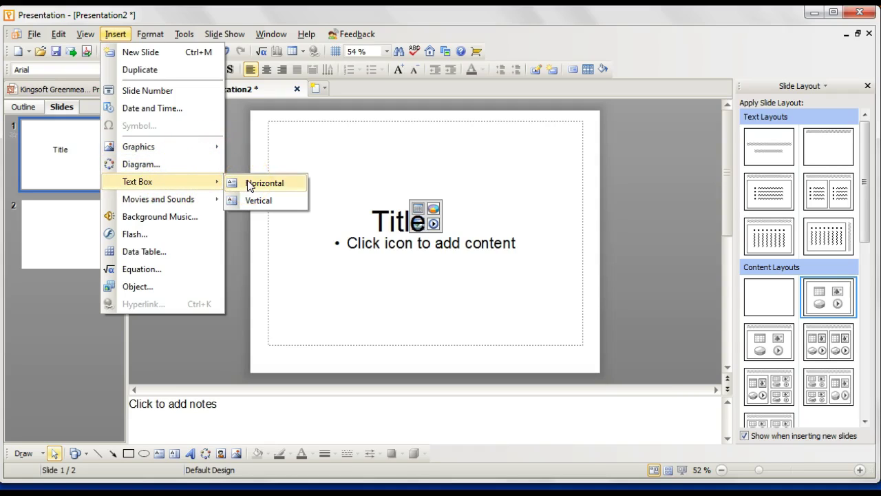
{"action": "left_click", "coordinate": [260, 200]}
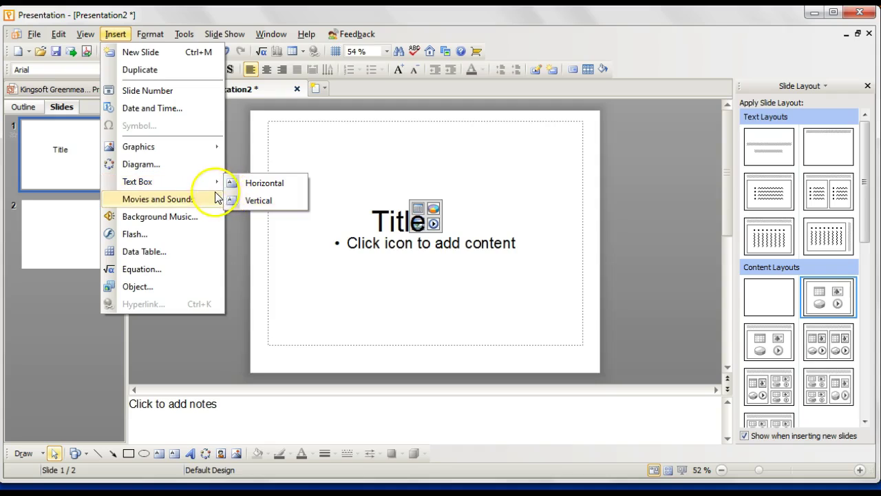
{"action": "mouse_move", "coordinate": [211, 199]}
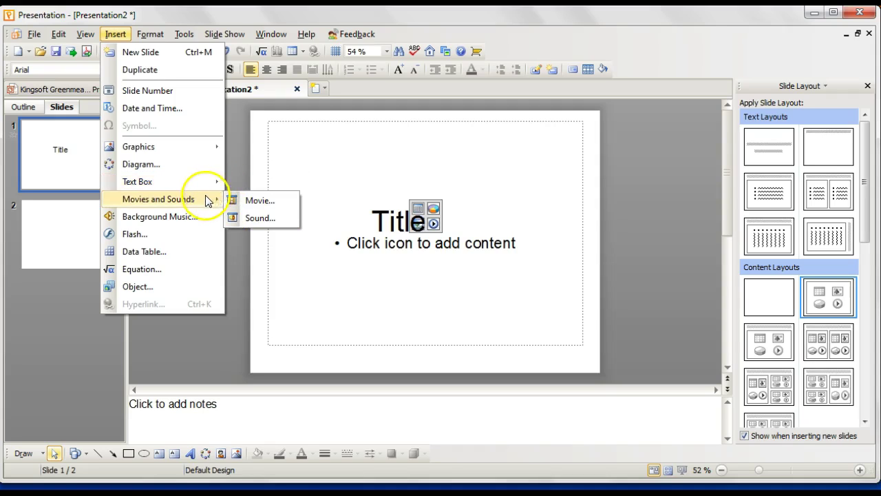
{"action": "left_click", "coordinate": [257, 216]}
Step: Insert the folder's only sound file on slide 1, set to play When Click
{"action": "left_click", "coordinate": [254, 218]}
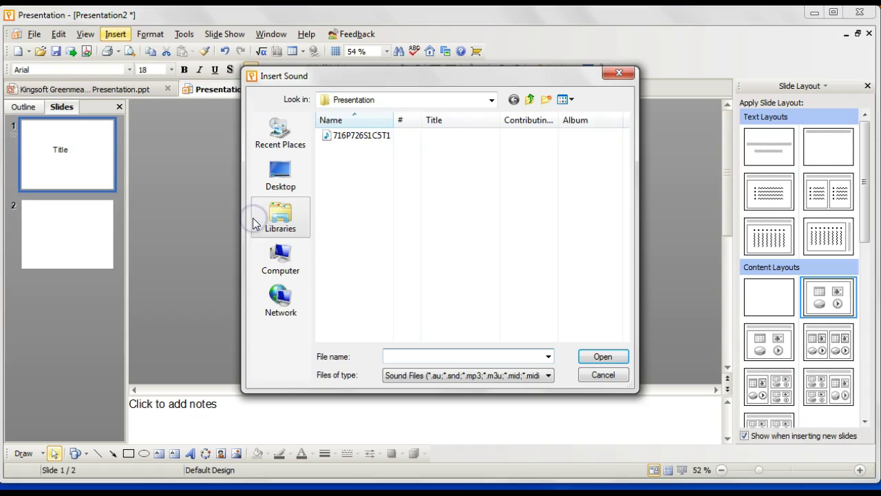
{"action": "double_click", "coordinate": [364, 136]}
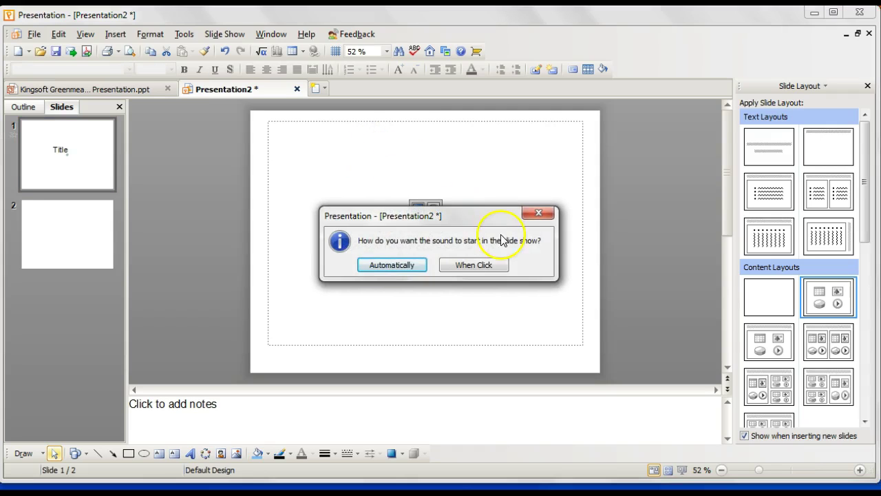
{"action": "left_click", "coordinate": [454, 268]}
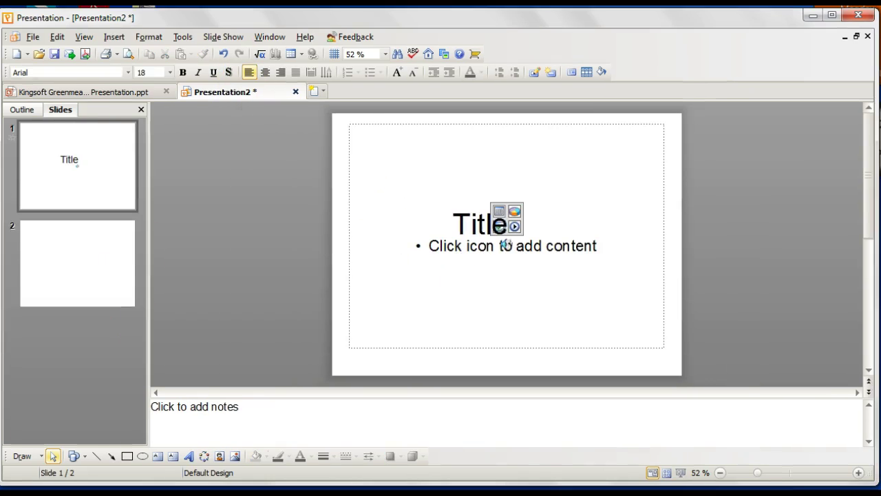
{"action": "left_click", "coordinate": [114, 254]}
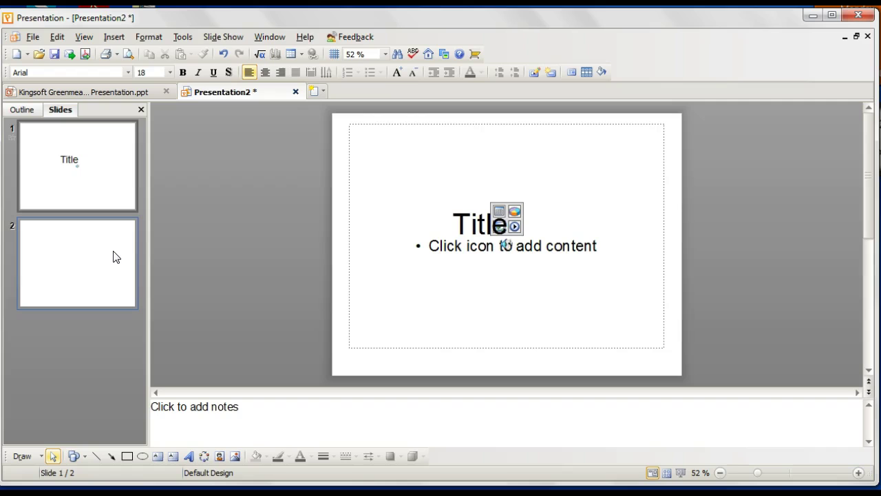
Step: Open the Design Templates pane, browse the templates, and keep Default Design applied
{"action": "left_click", "coordinate": [115, 37]}
{"action": "mouse_move", "coordinate": [136, 39]}
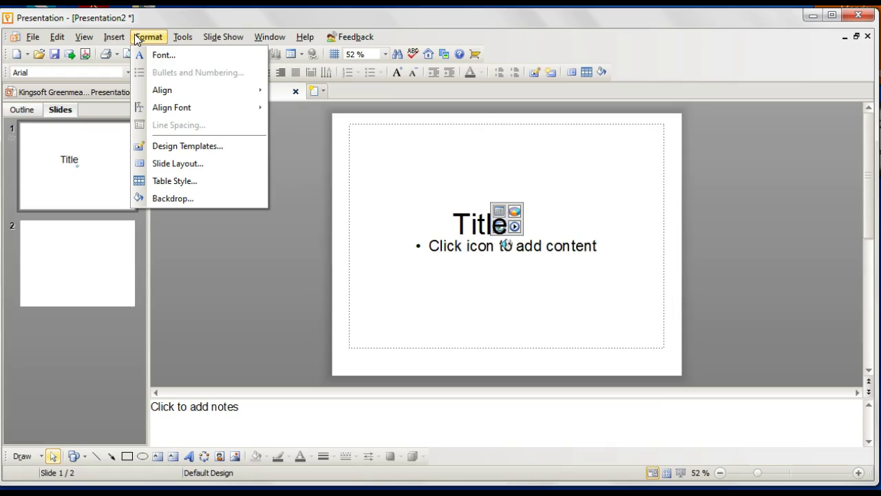
{"action": "left_click", "coordinate": [192, 147]}
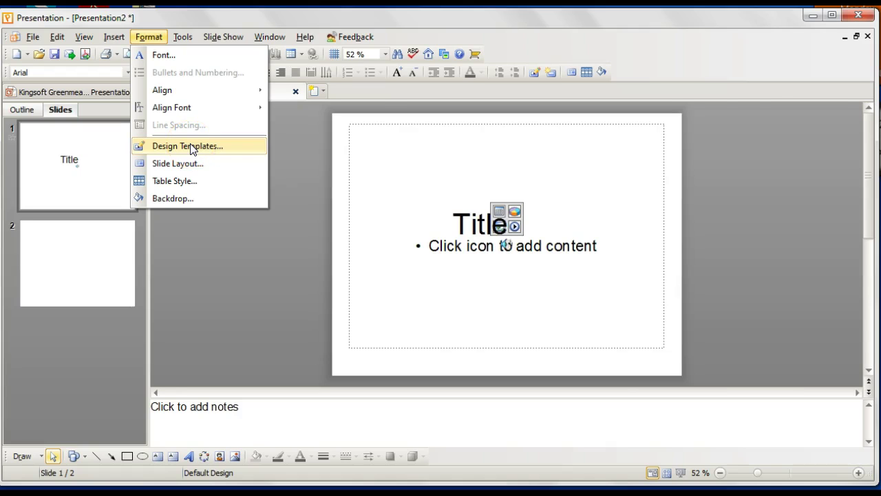
{"action": "left_click", "coordinate": [191, 147]}
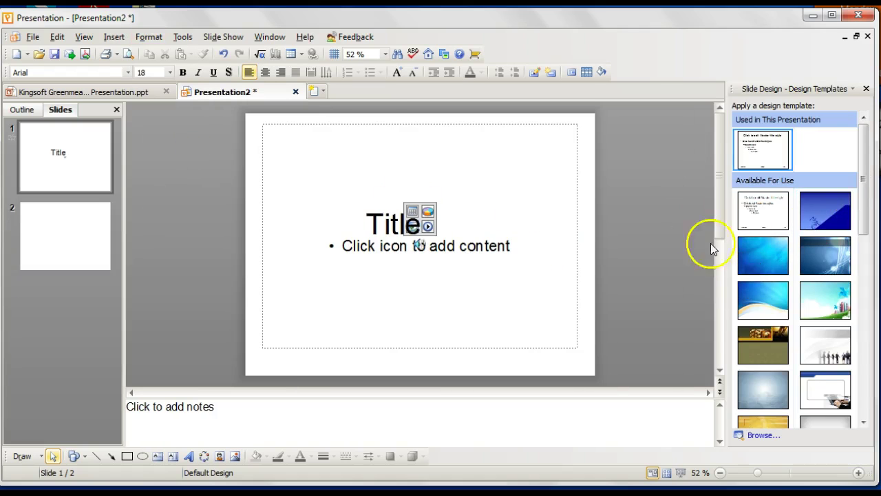
{"action": "mouse_move", "coordinate": [795, 405]}
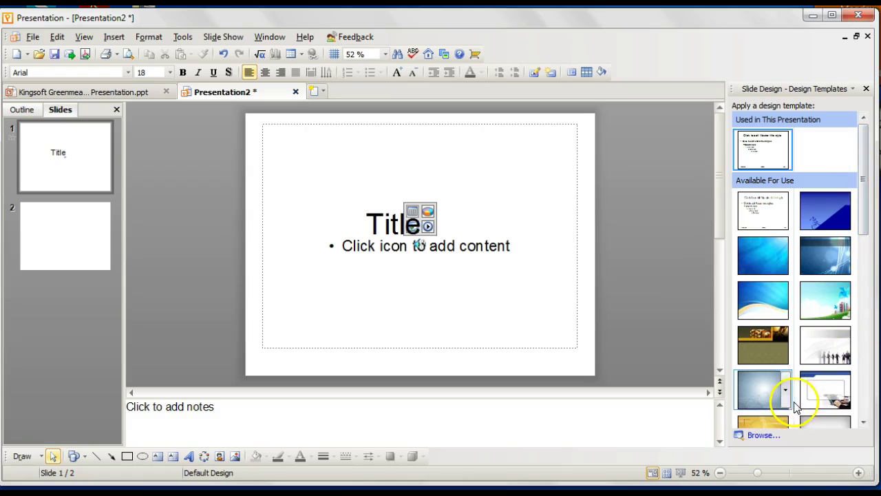
{"action": "left_click", "coordinate": [864, 187]}
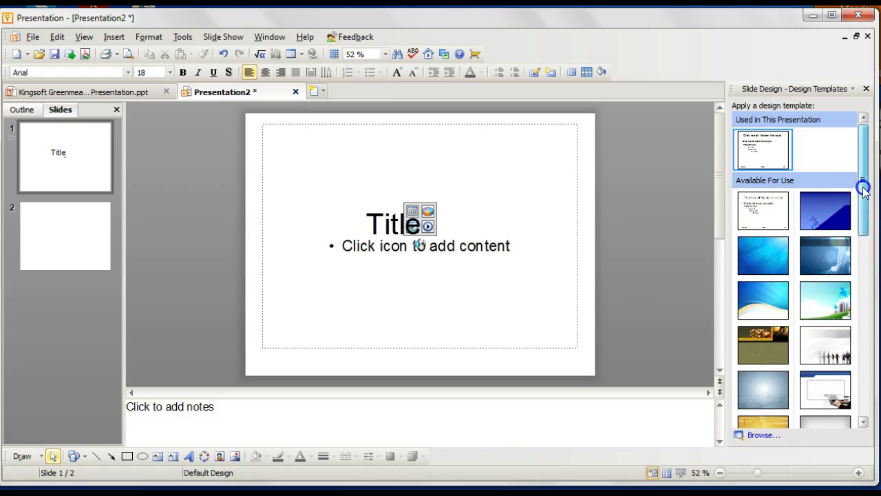
{"action": "mouse_move", "coordinate": [865, 187]}
{"action": "left_mouse_down"}
{"action": "mouse_move", "coordinate": [871, 338]}
{"action": "mouse_move", "coordinate": [876, 190]}
{"action": "left_mouse_up"}
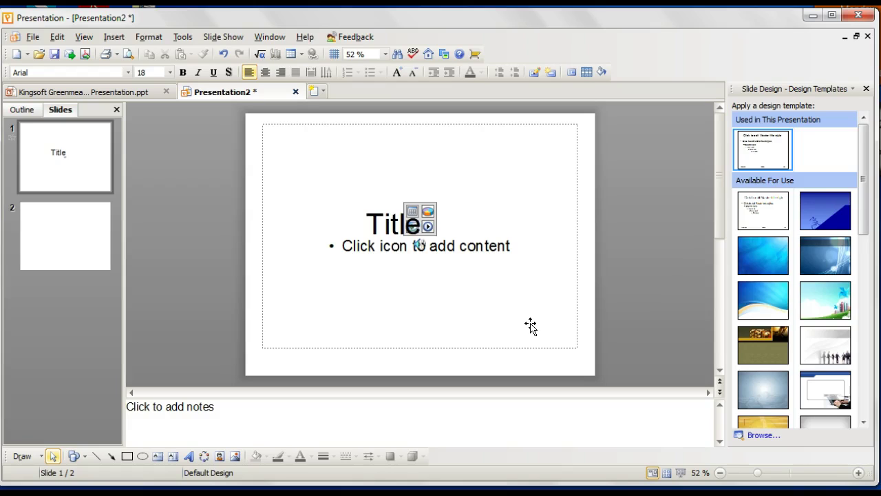
{"action": "left_click", "coordinate": [757, 218]}
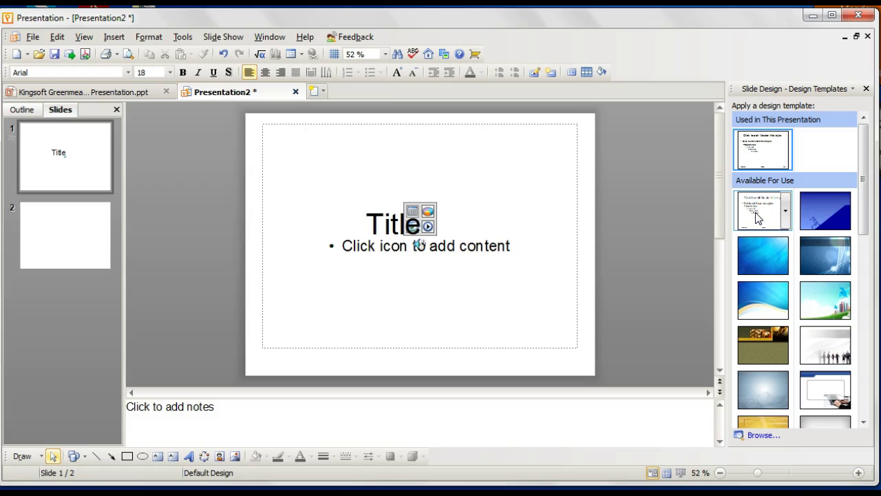
{"action": "left_click", "coordinate": [511, 142]}
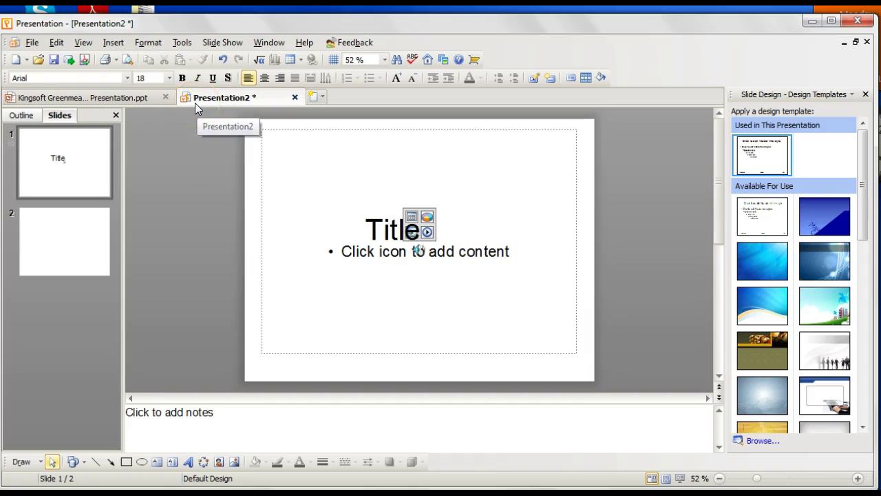
Step: Open the Clip Art pane and view the animal clip art category
{"action": "left_click", "coordinate": [116, 45]}
{"action": "left_click", "coordinate": [161, 156]}
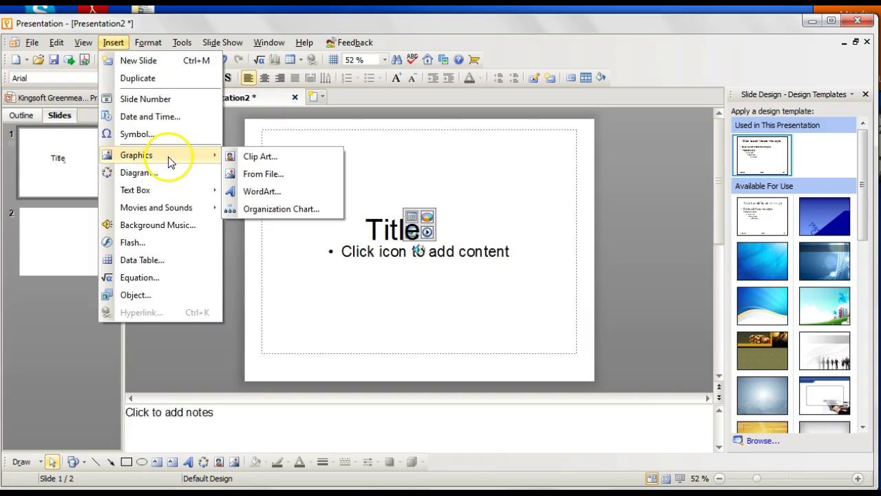
{"action": "left_click", "coordinate": [249, 162]}
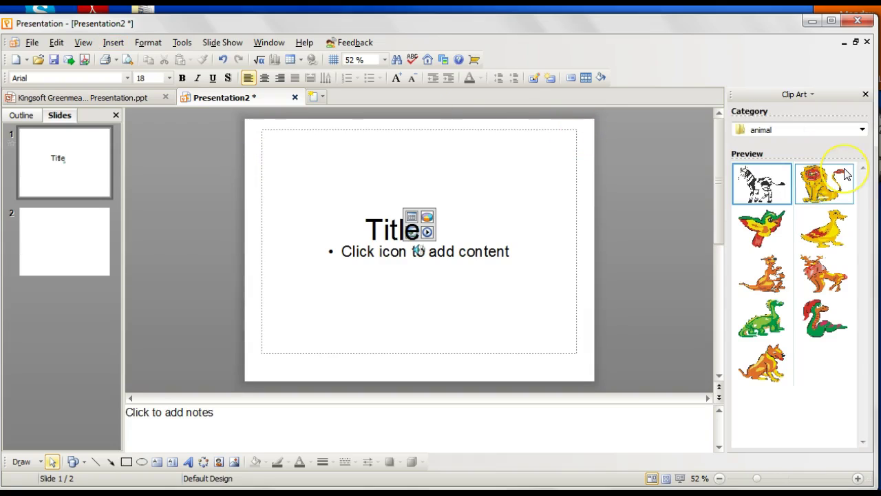
{"action": "left_click", "coordinate": [863, 131]}
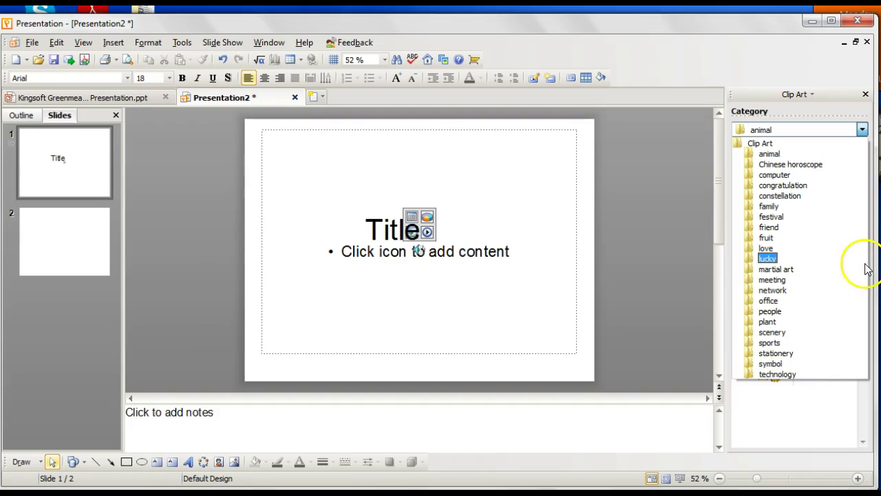
{"action": "left_click", "coordinate": [861, 128]}
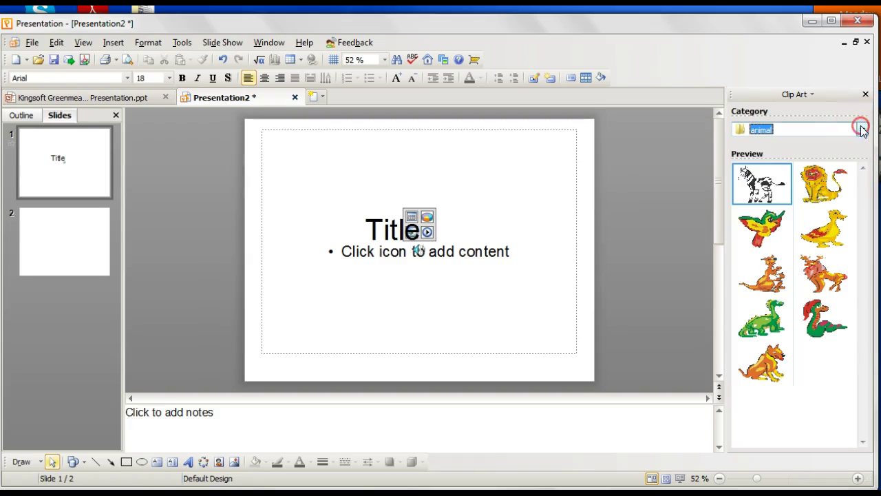
Step: Switch the task pane to the AutoShapes gallery
{"action": "left_click", "coordinate": [818, 95]}
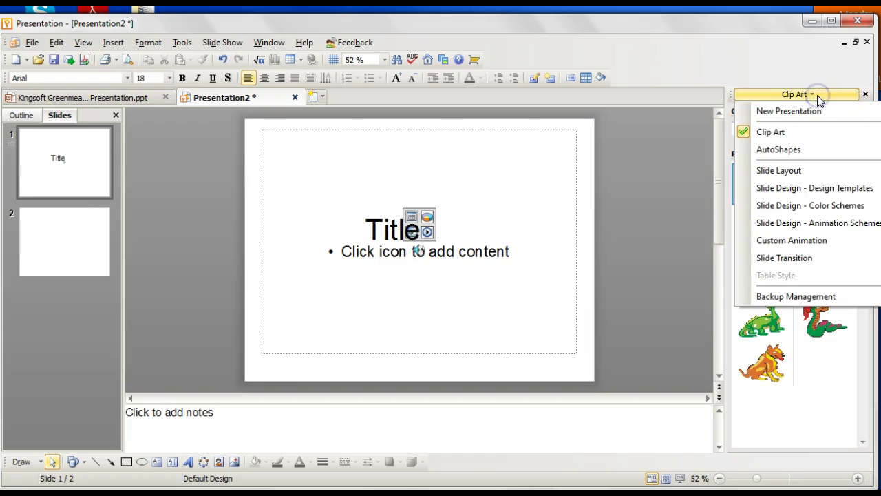
{"action": "left_click", "coordinate": [794, 151]}
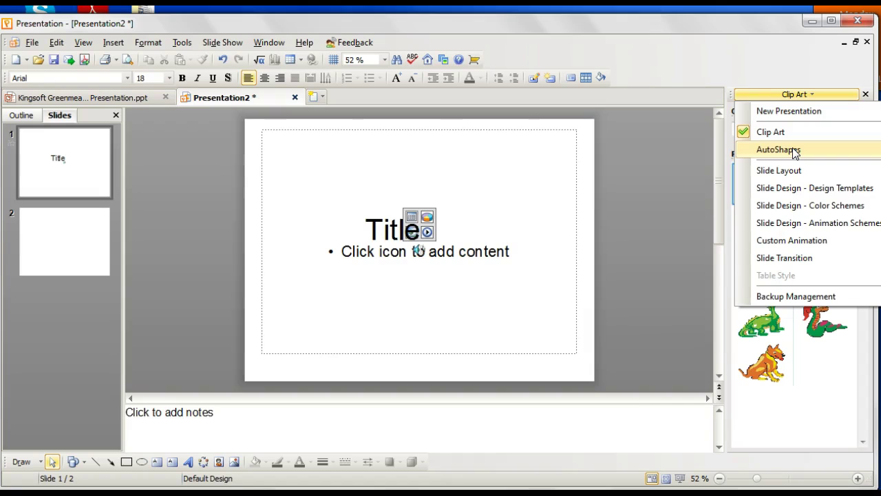
{"action": "left_click", "coordinate": [796, 138]}
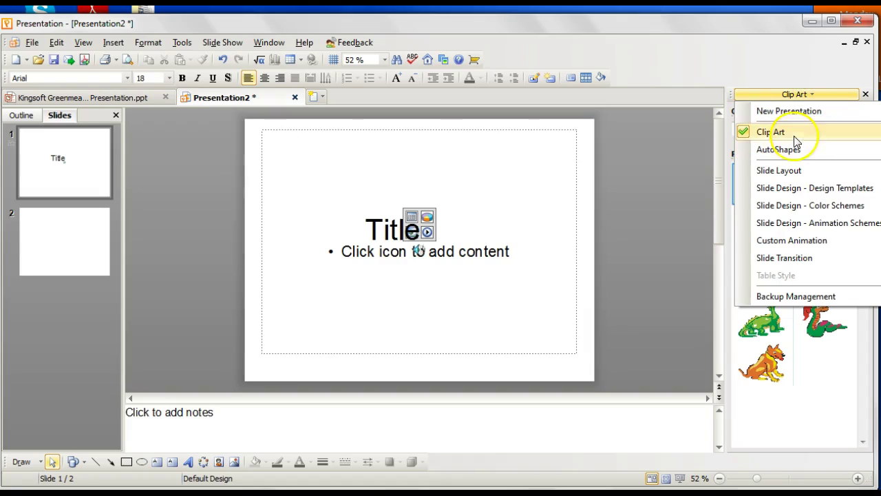
{"action": "left_click", "coordinate": [790, 150]}
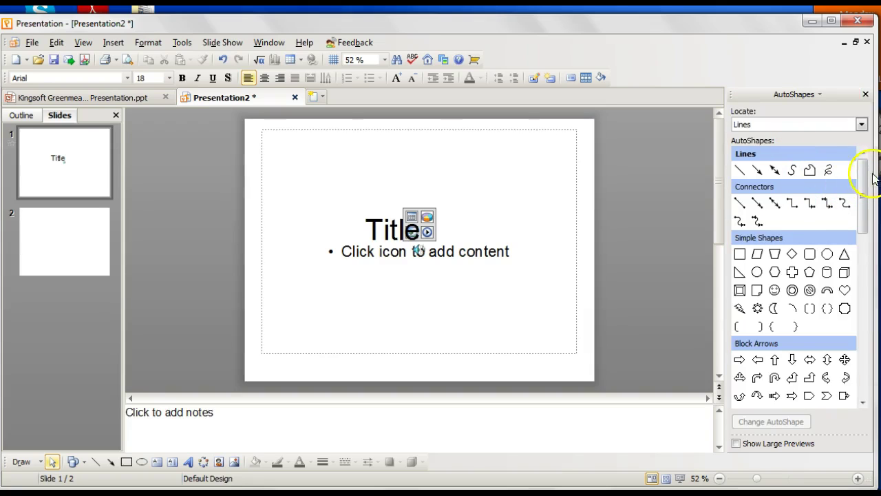
Step: Scroll through the AutoShapes gallery, then open the Slide Show menu
{"action": "left_click_drag", "start_coordinate": [859, 178], "coordinate": [846, 350]}
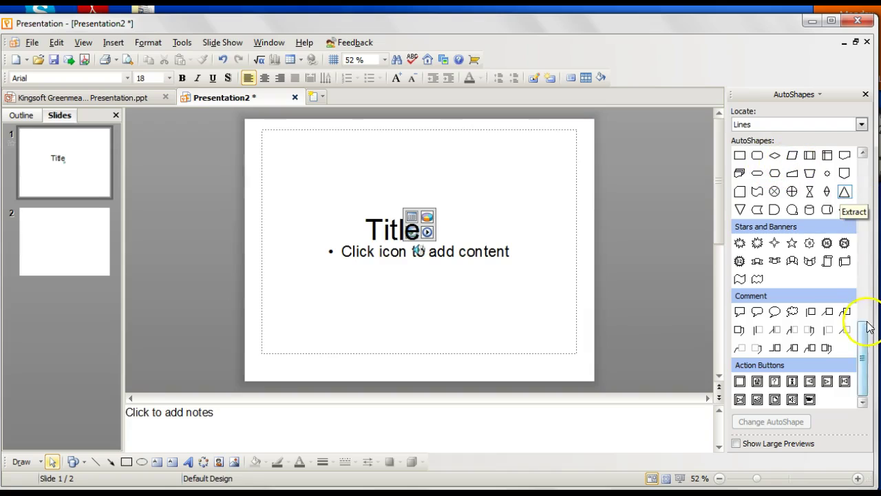
{"action": "left_click_drag", "start_coordinate": [862, 337], "coordinate": [871, 188]}
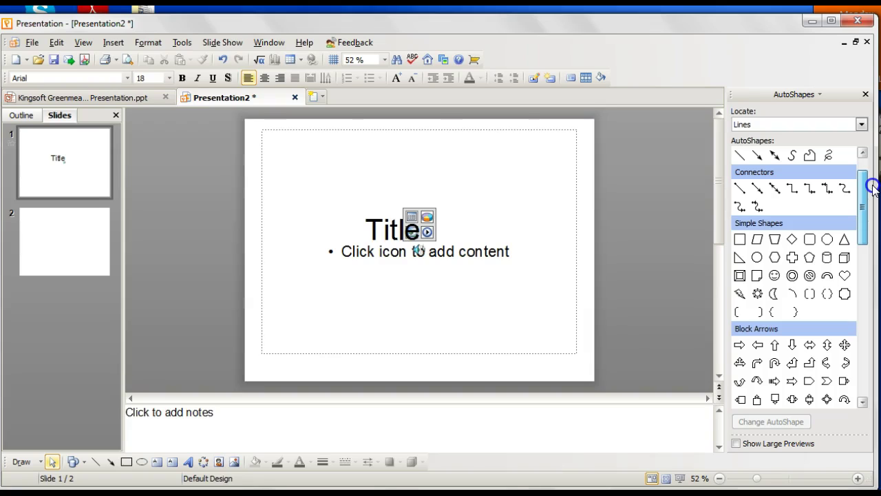
{"action": "left_click", "coordinate": [446, 402]}
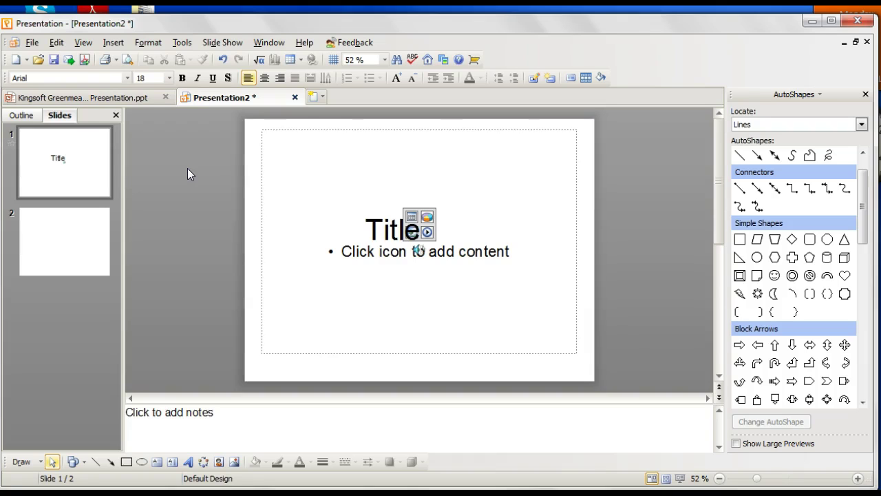
{"action": "left_click", "coordinate": [229, 44]}
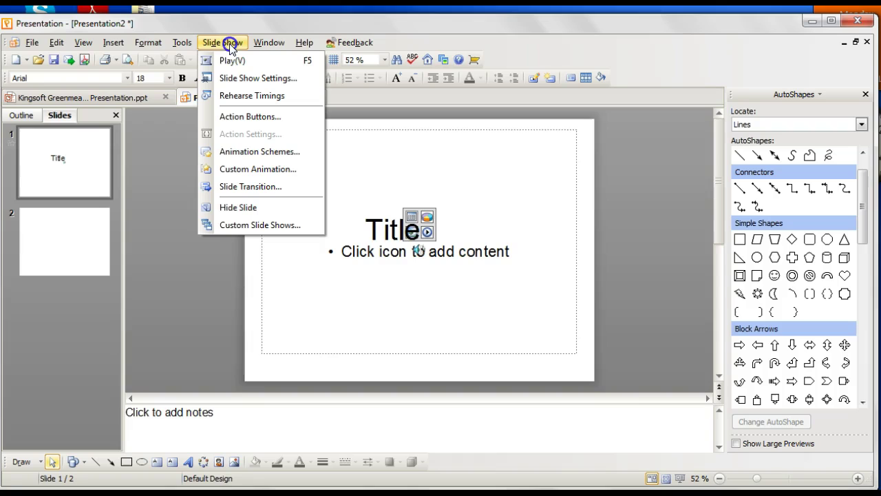
Step: After previewing Blinds and Checkerboard Across, apply Checkerboard Down at Fast speed to all slides
{"action": "left_click", "coordinate": [256, 187]}
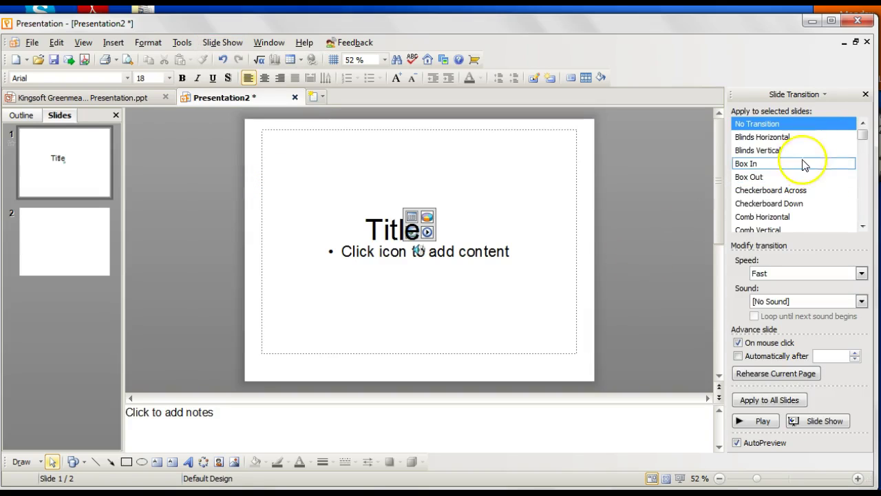
{"action": "left_click", "coordinate": [790, 138]}
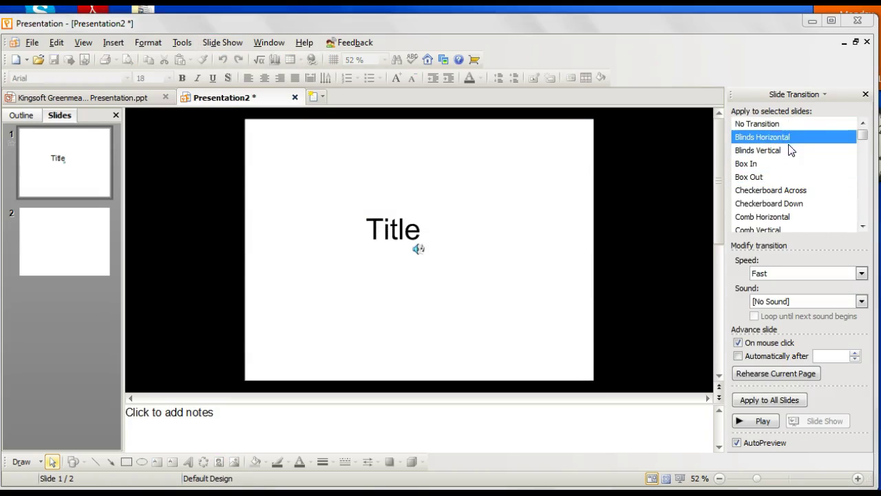
{"action": "left_click", "coordinate": [789, 151]}
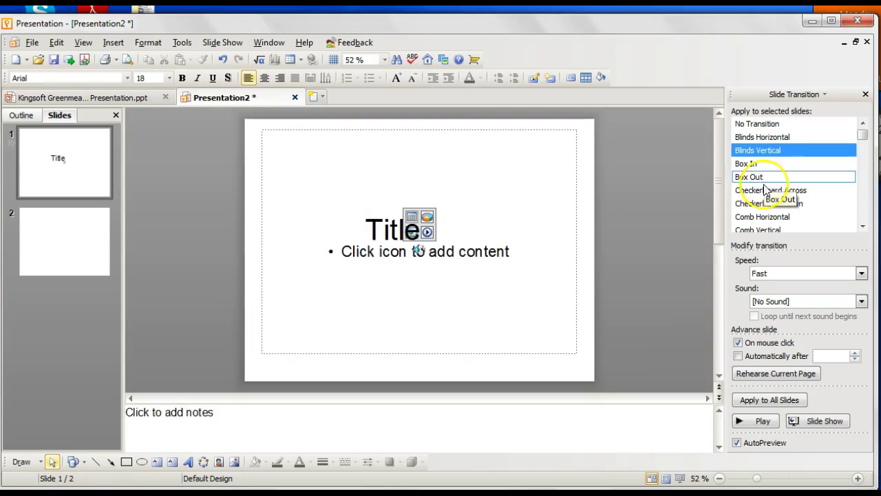
{"action": "left_click", "coordinate": [766, 190]}
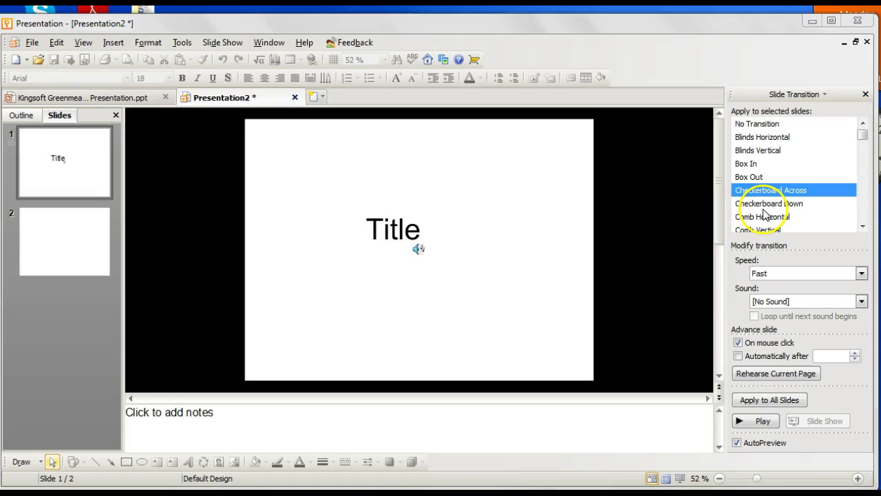
{"action": "left_click", "coordinate": [763, 203]}
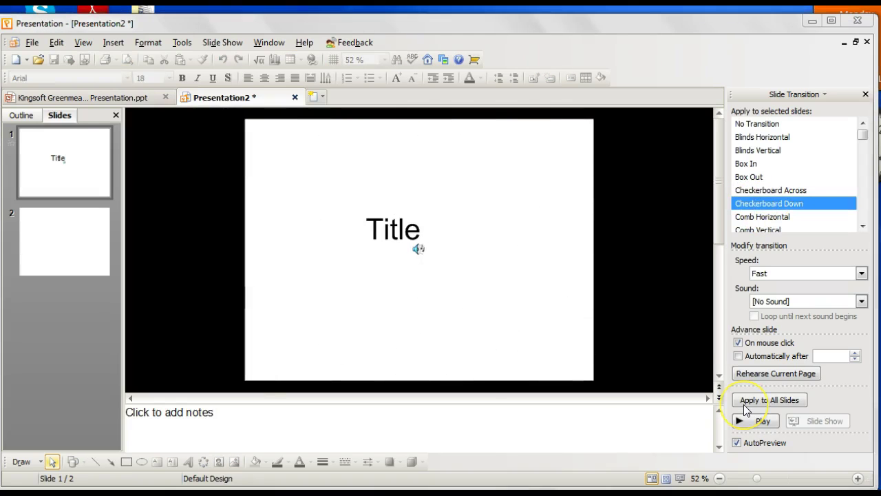
{"action": "left_click", "coordinate": [744, 404]}
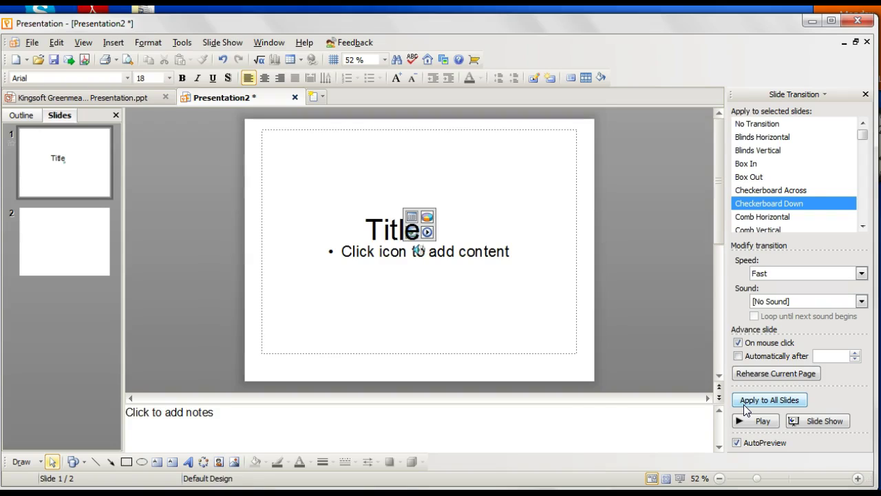
{"action": "left_click", "coordinate": [582, 416]}
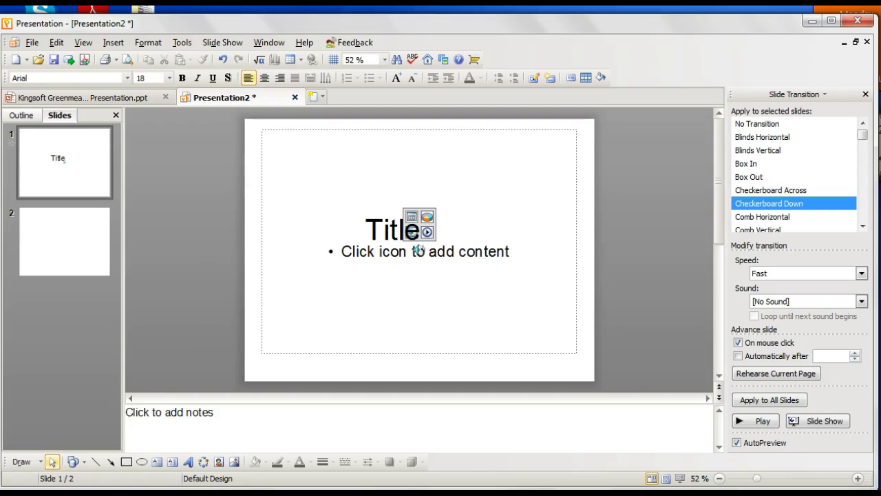